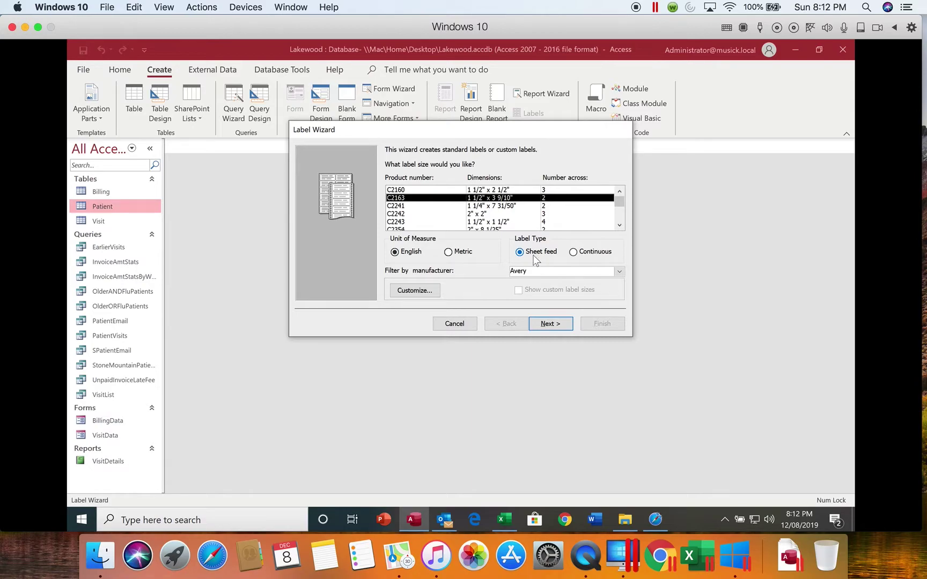
Choose the Avery C2163 label size, sheet feed with English units, and continue to the text appearance settings
click(619, 270)
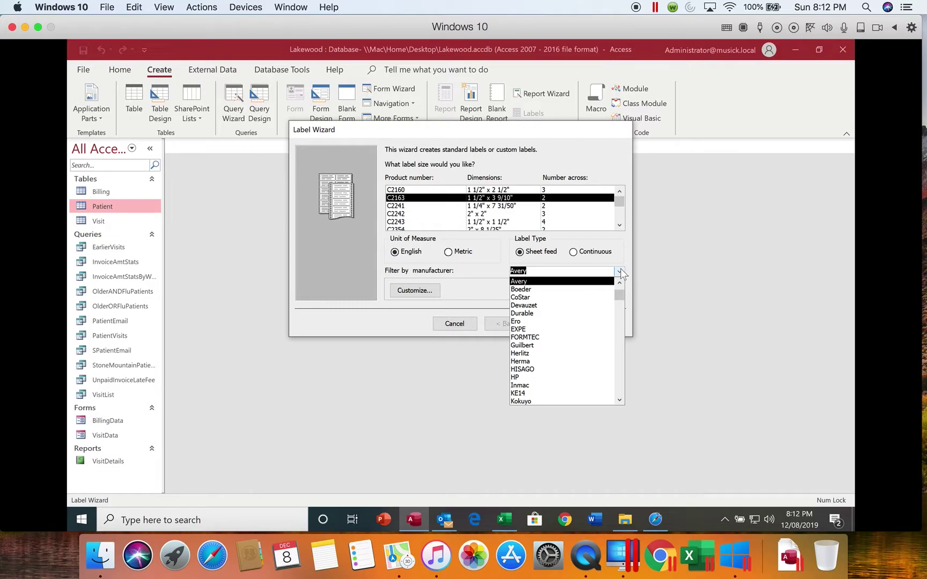
click(620, 272)
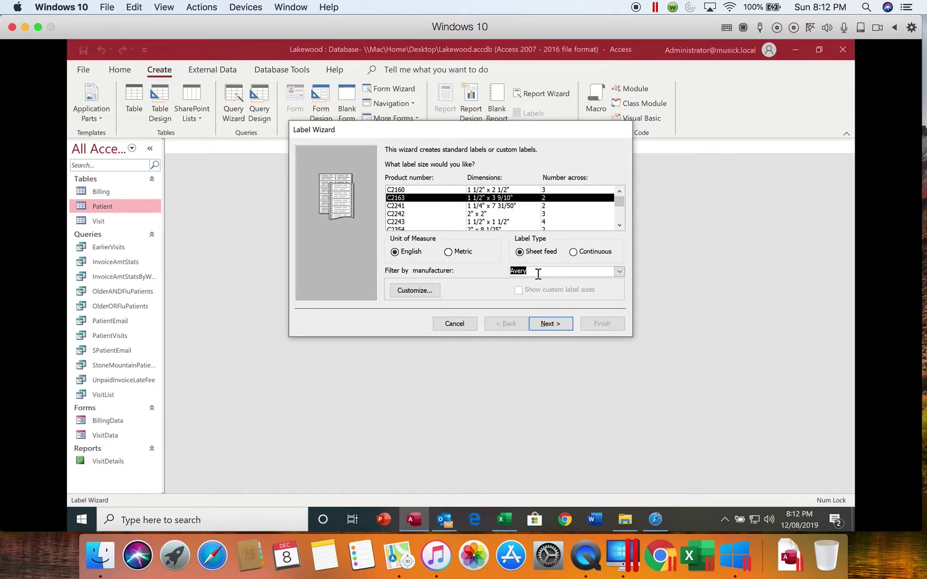
click(407, 199)
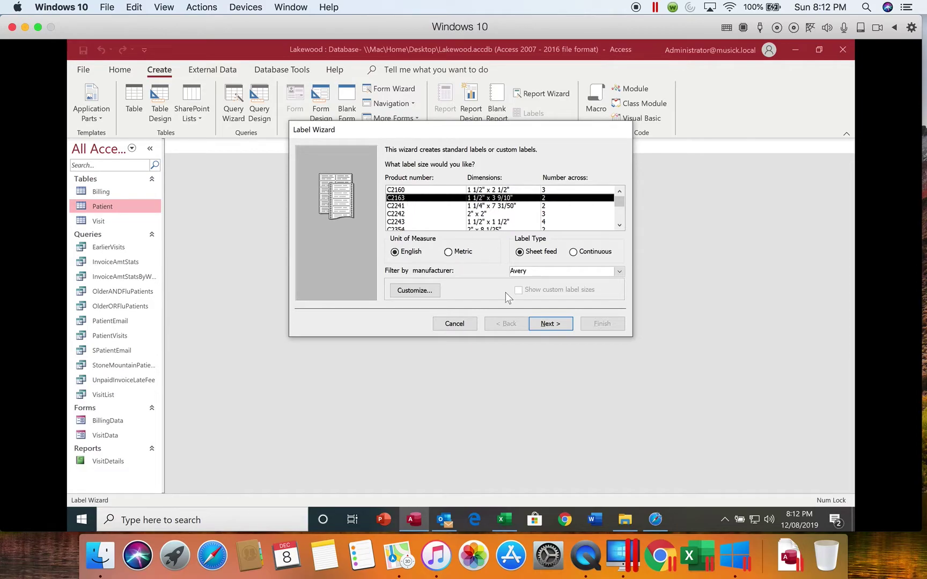
click(551, 323)
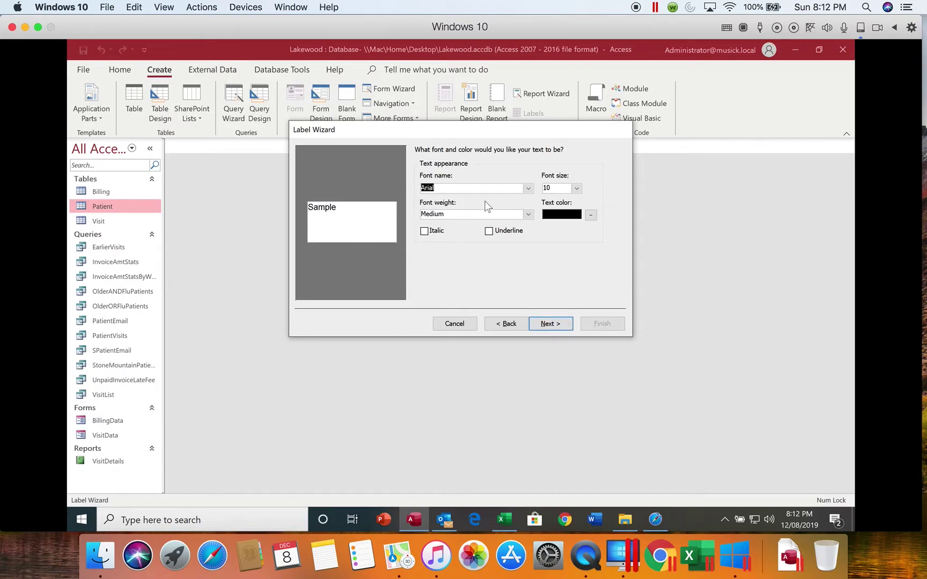
Set the label text's font size to 10
click(577, 189)
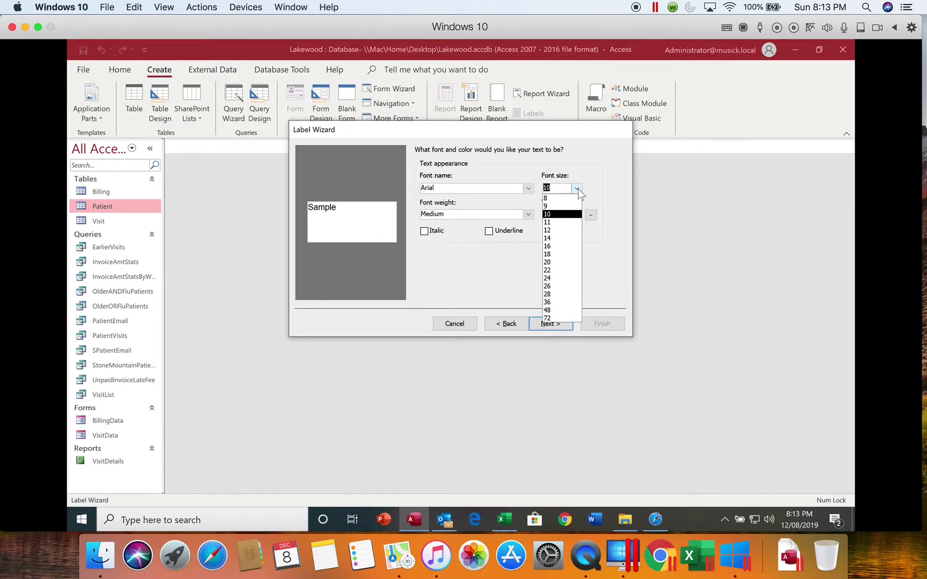
click(565, 214)
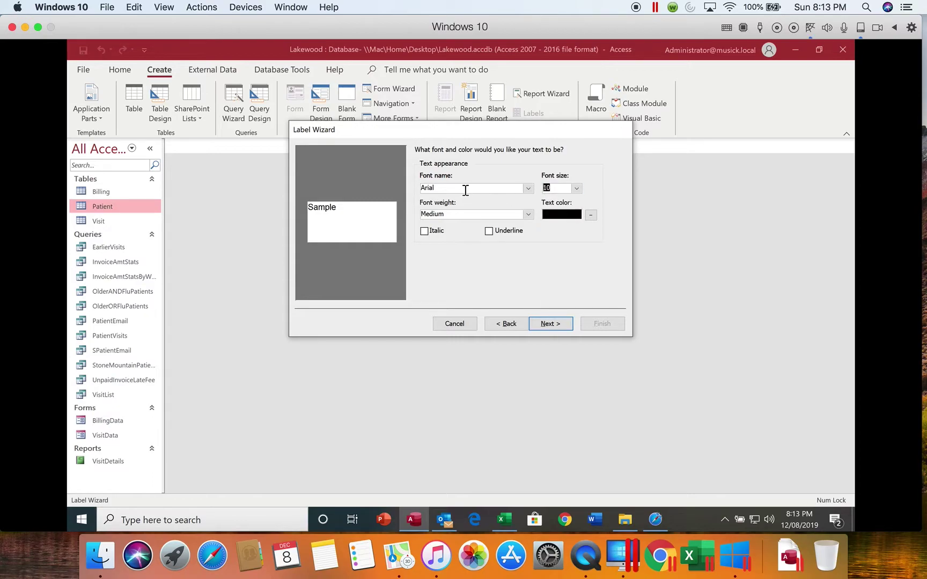
click(517, 214)
click(507, 260)
Try the Semi-bold and Bold font weights on the label text
click(528, 215)
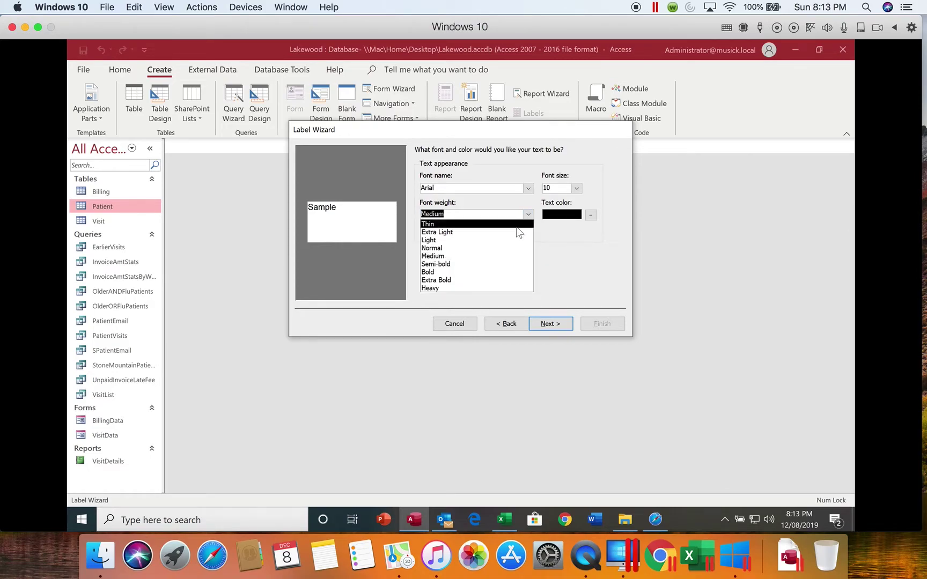
click(494, 265)
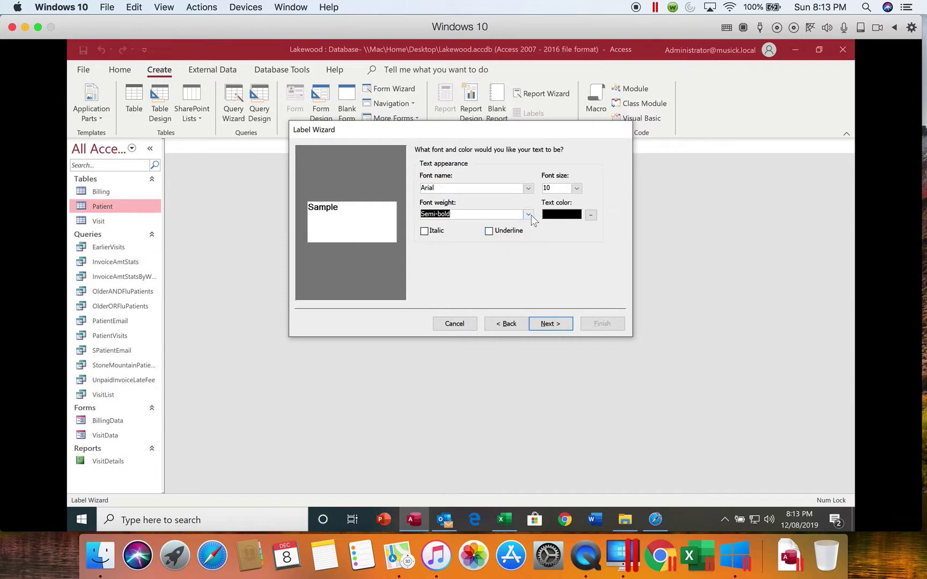
click(528, 215)
click(495, 275)
Set the label text's font weight to Medium and continue to the label layout
click(529, 215)
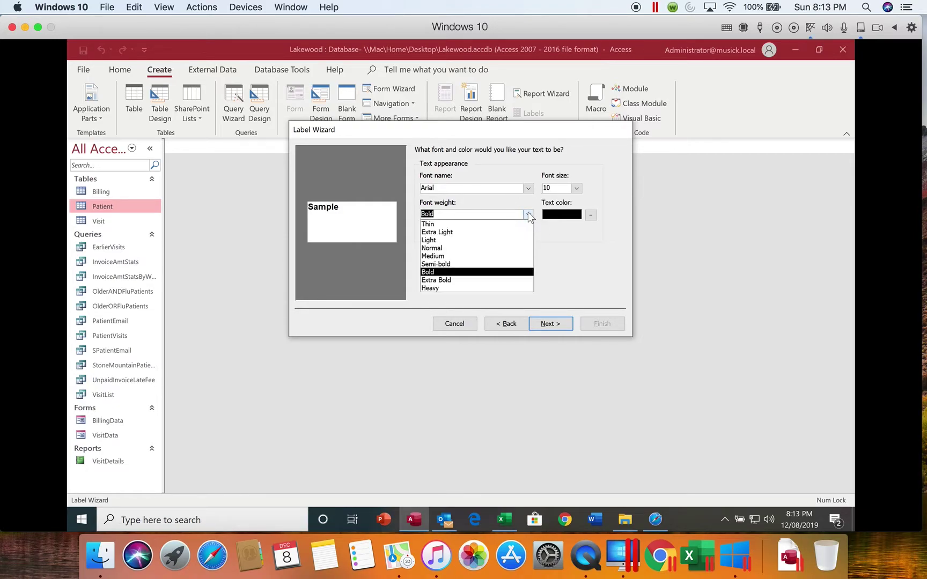
click(487, 257)
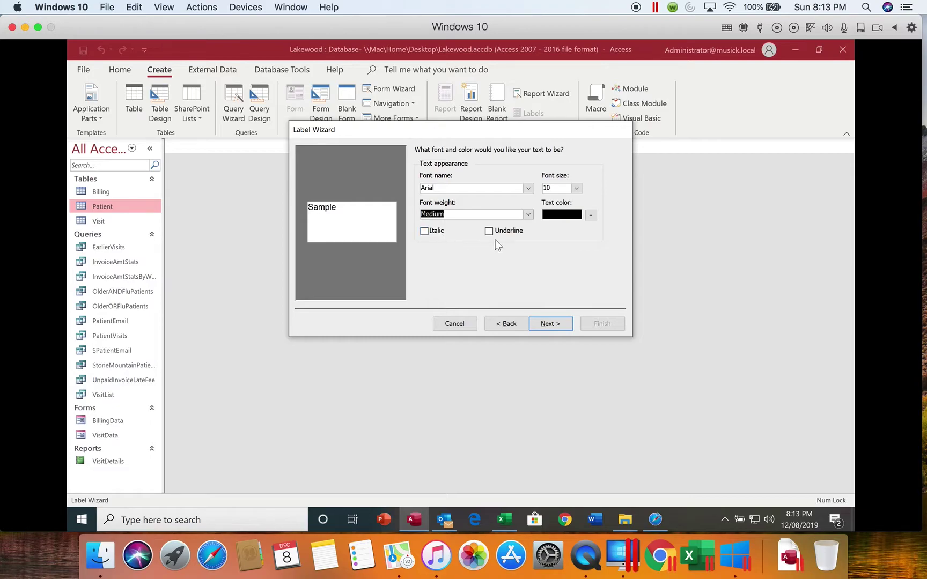
click(550, 324)
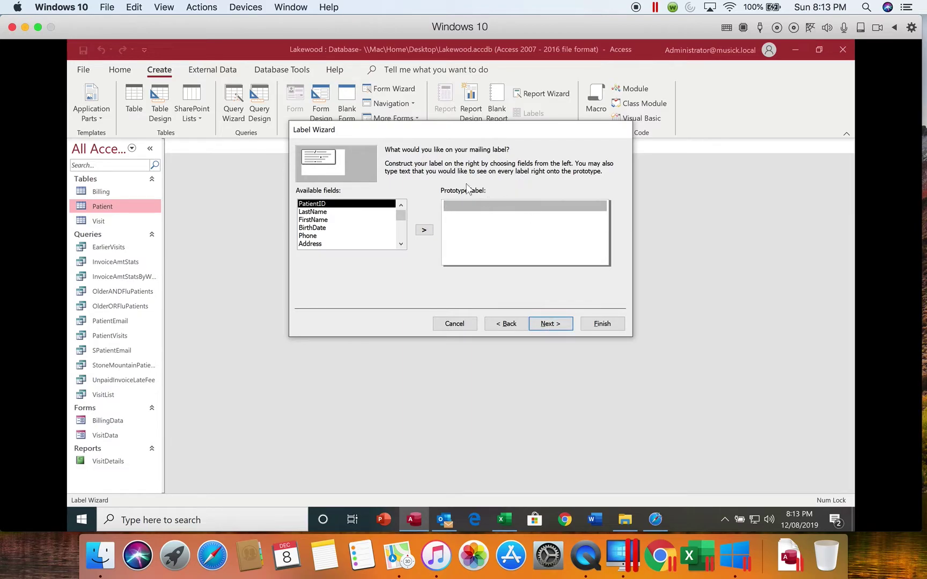
Build the prototype label's first line from FirstName and LastName separated by a space, and put Address on the second line
click(330, 220)
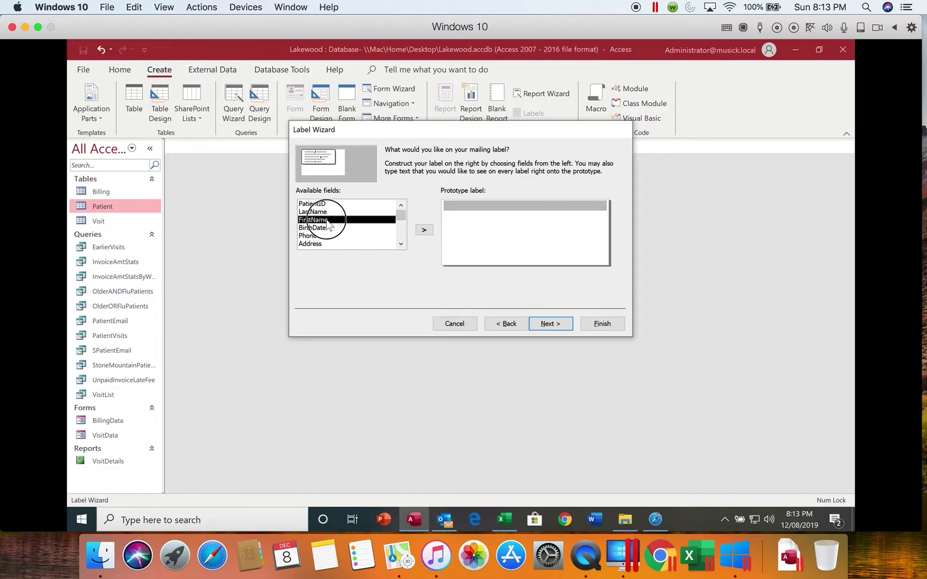
click(424, 231)
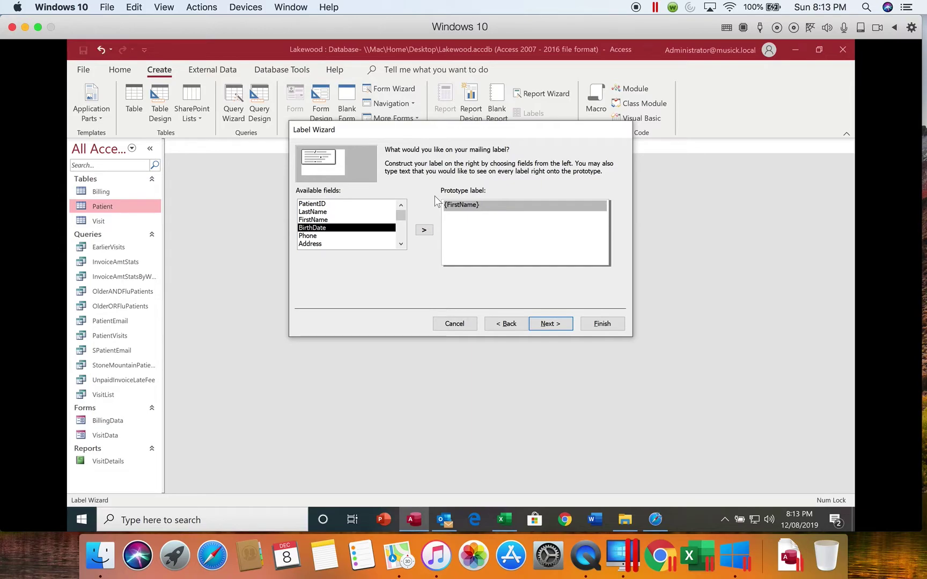
click(369, 212)
click(424, 230)
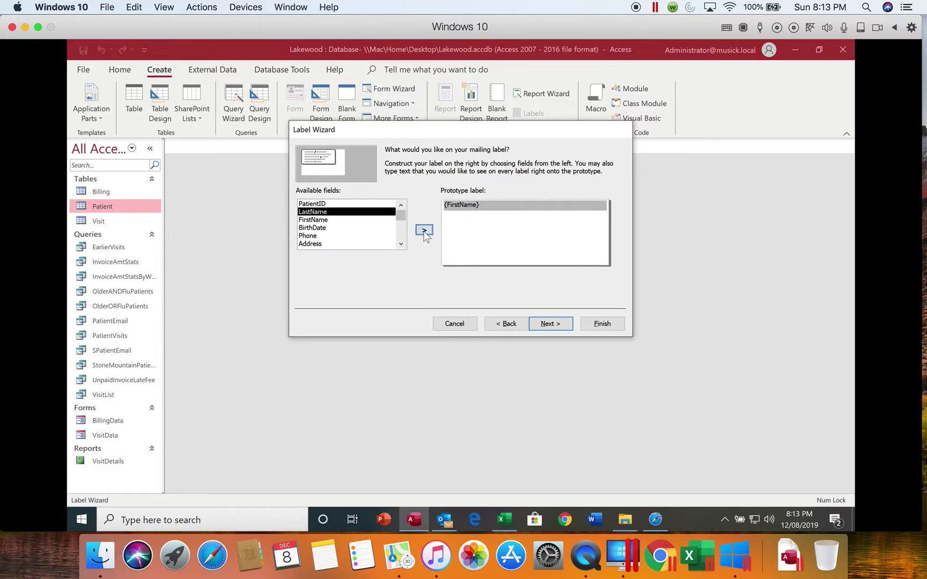
click(459, 217)
click(357, 244)
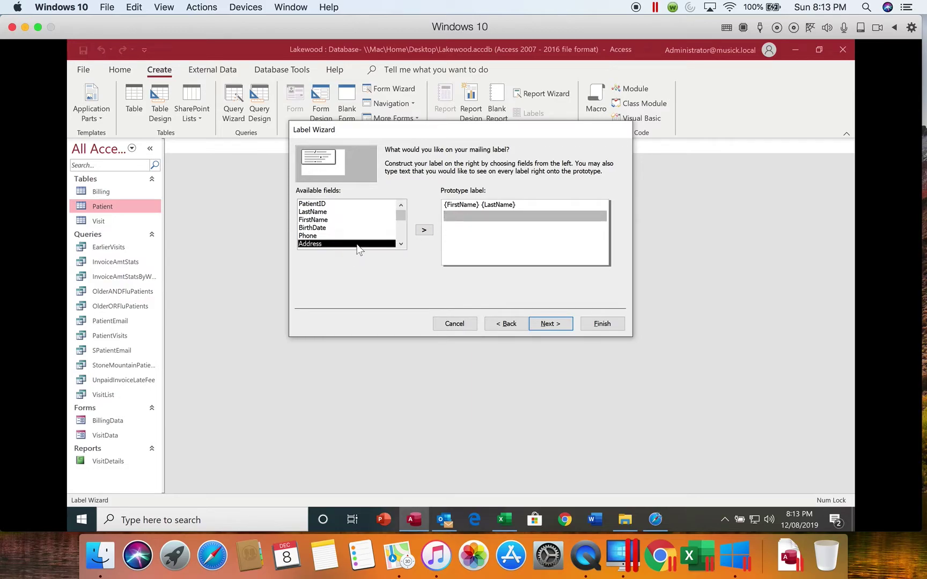
click(423, 231)
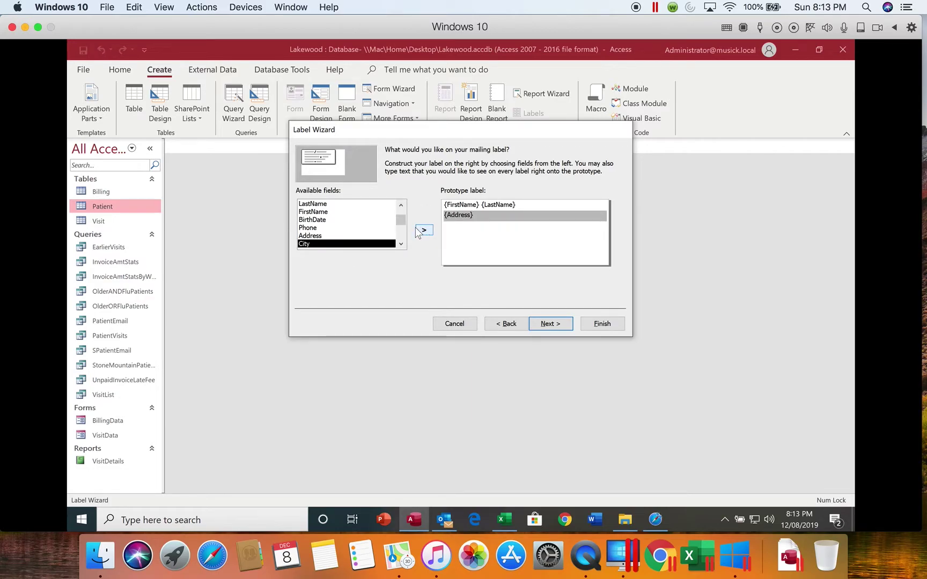
Build the prototype label's third line as City, a comma, State, two spaces and Zip, and continue to the sort options
click(453, 226)
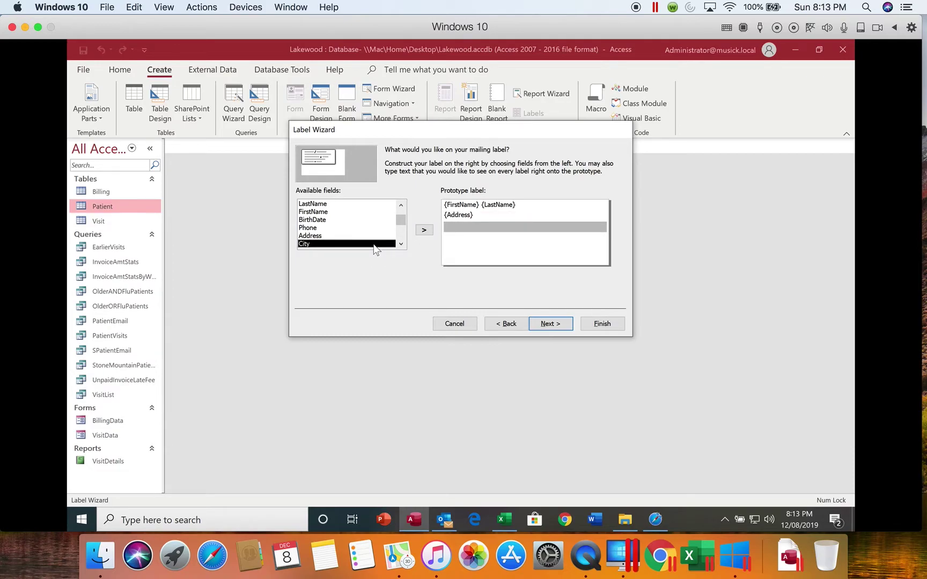
click(424, 231)
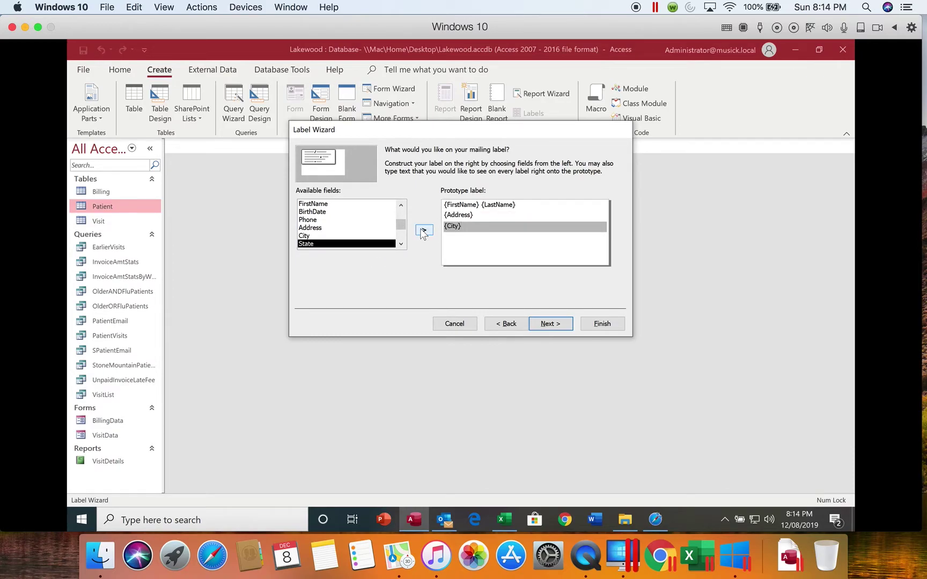
text(,)
click(368, 245)
click(424, 230)
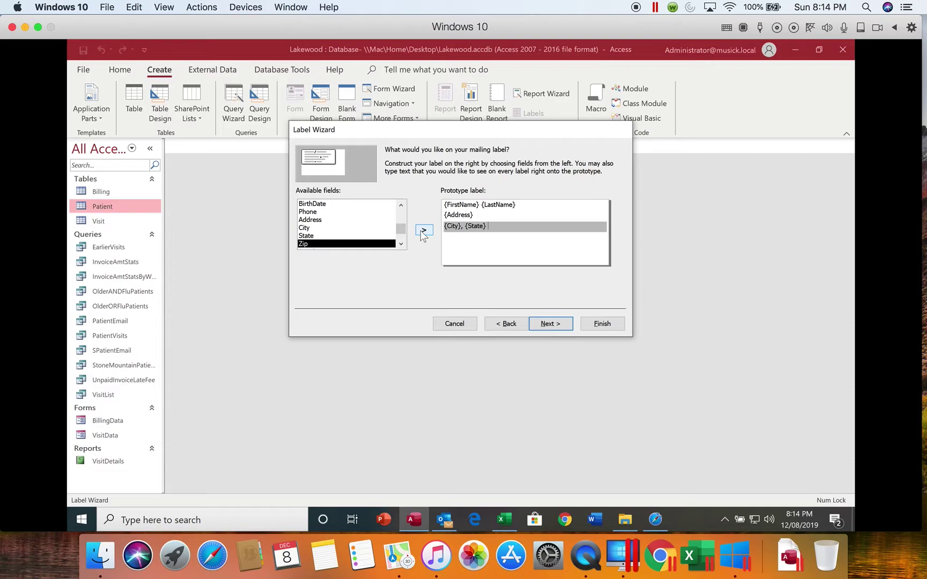
click(402, 244)
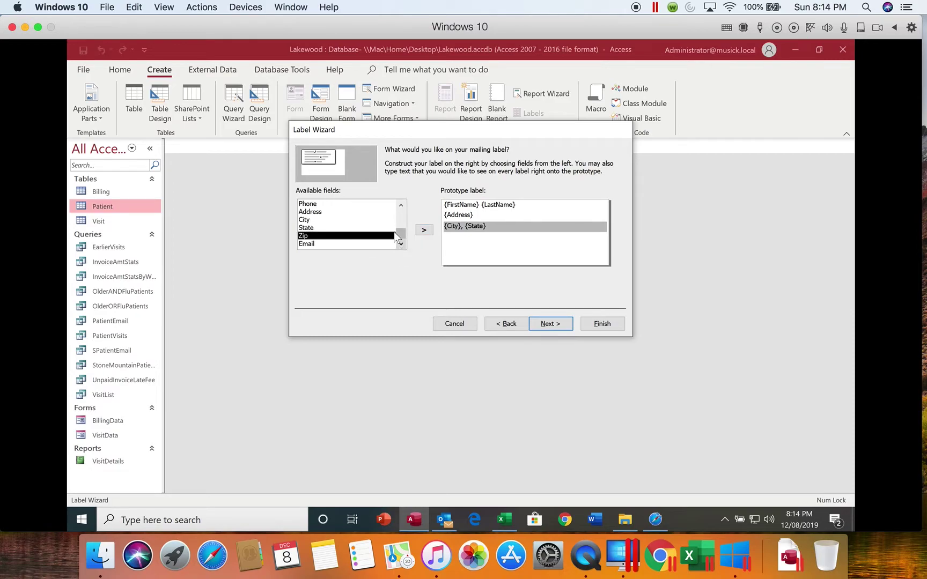
click(424, 230)
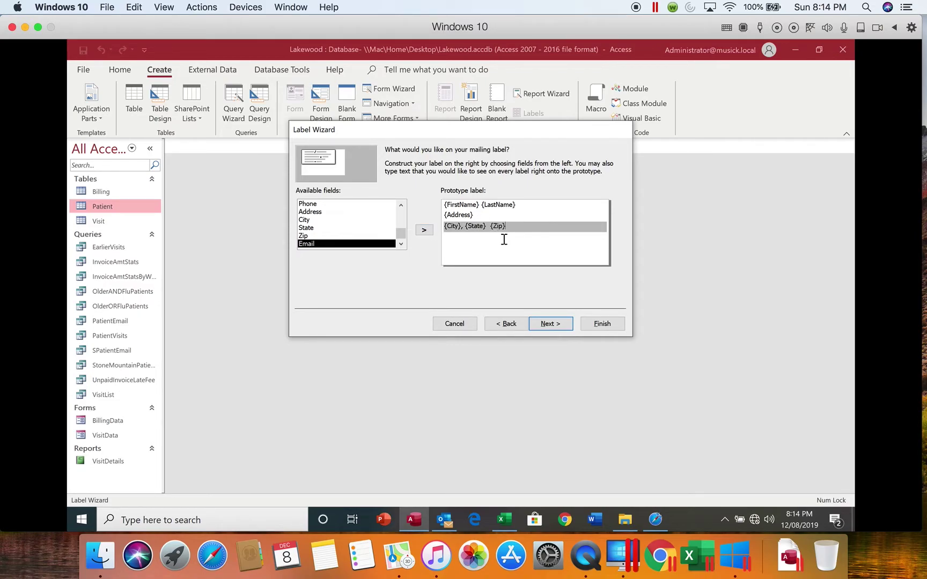
click(550, 326)
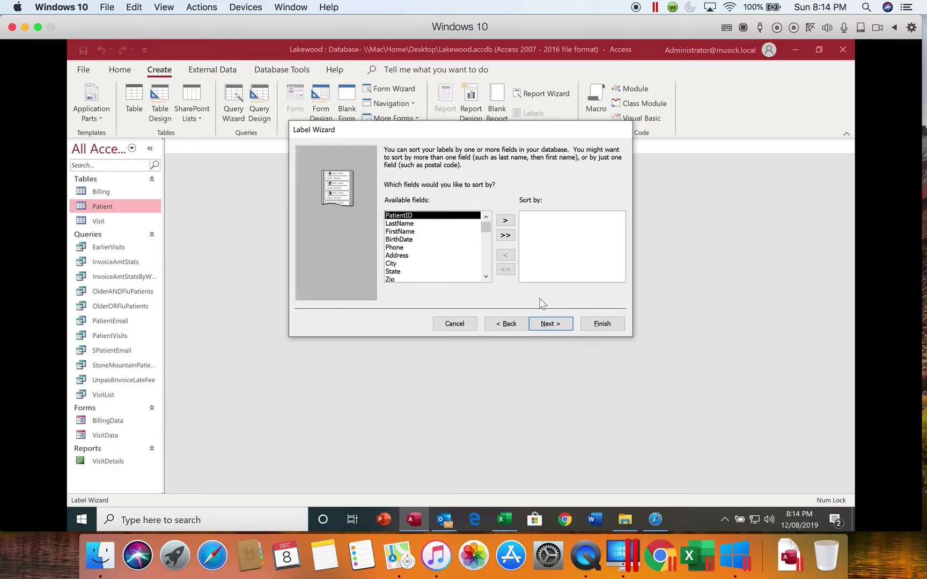
Sort the labels by LastName and continue to the report naming page
click(443, 223)
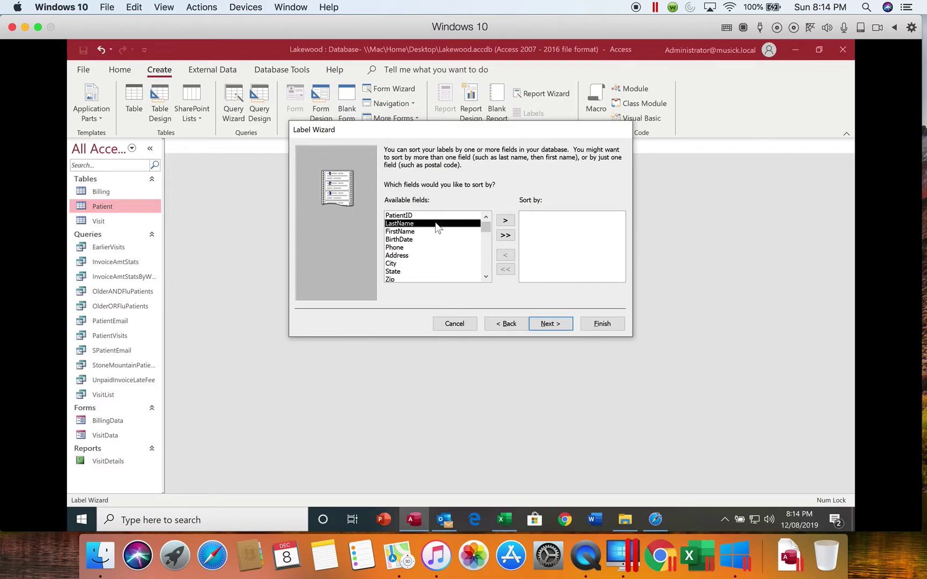
click(505, 221)
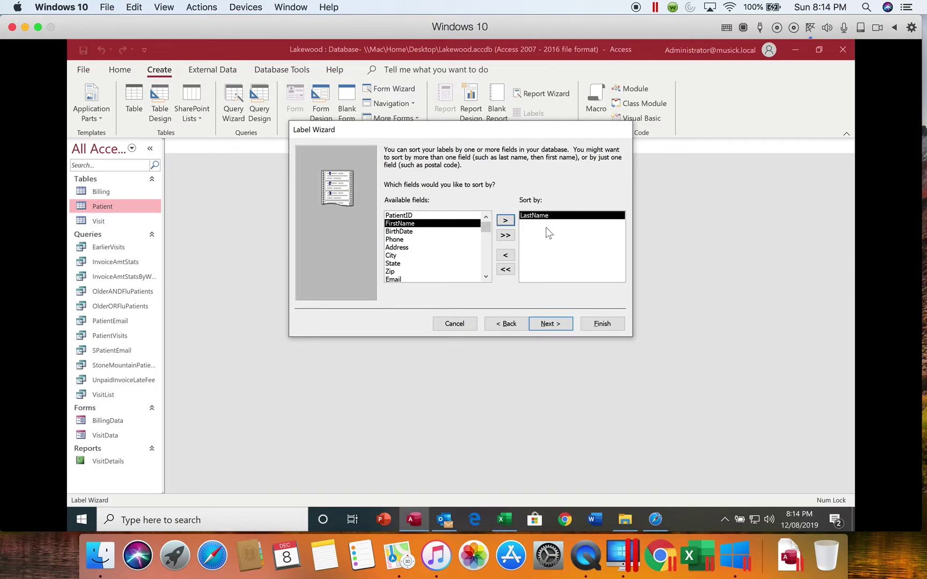
click(552, 324)
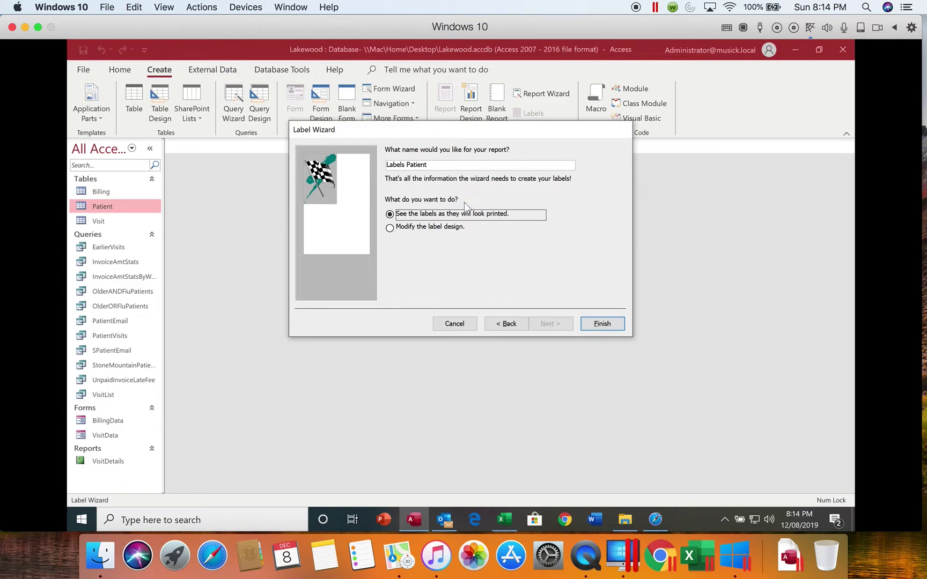
Name the report PatientMailingLabels and finish the wizard, showing the labels as they will look printed
drag(445, 170, 343, 163)
text(PatientMai)
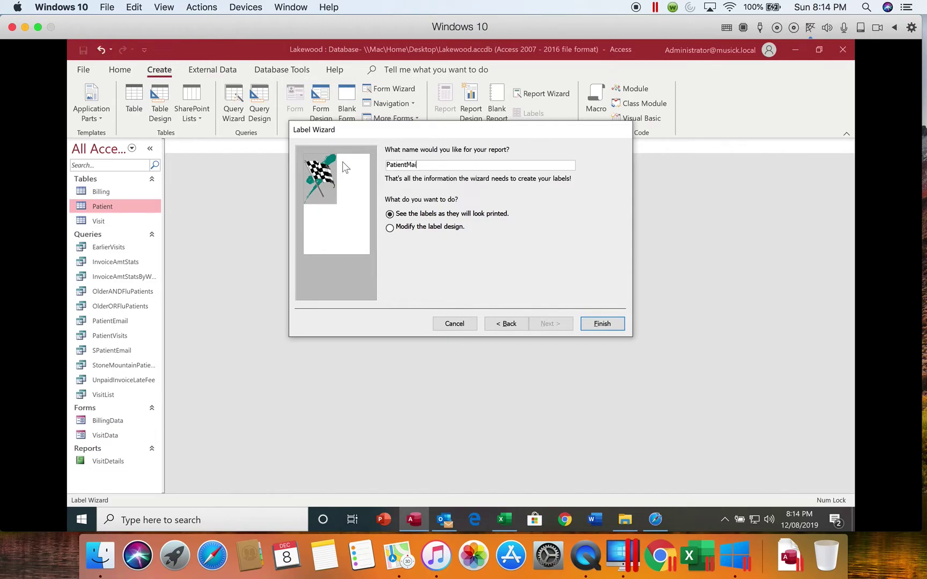
text(lingLabel)
key(BackSpace)
key(BackSpace)
text(els)
key(Return)
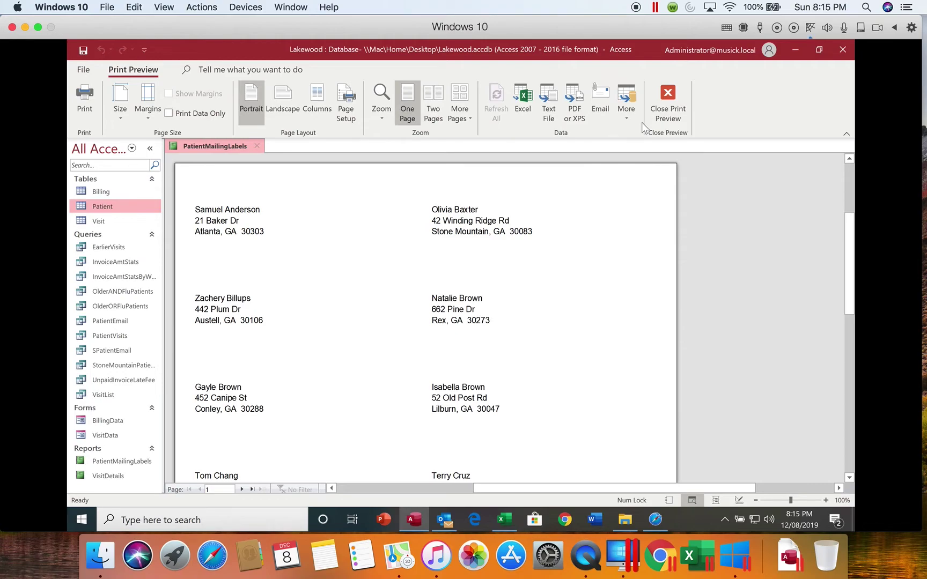
Close the print preview and set the report's column layout to Down, then Across in the page setup
click(679, 99)
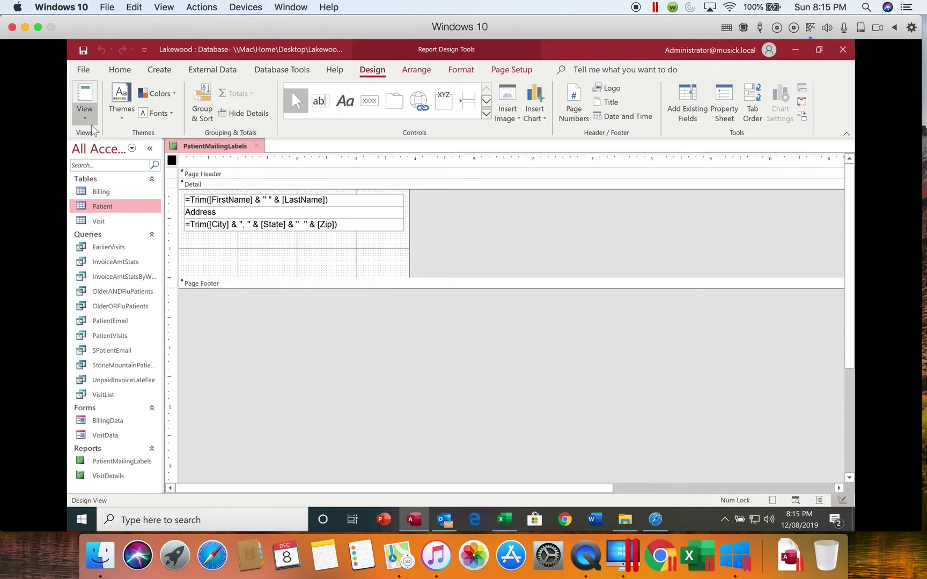
click(512, 70)
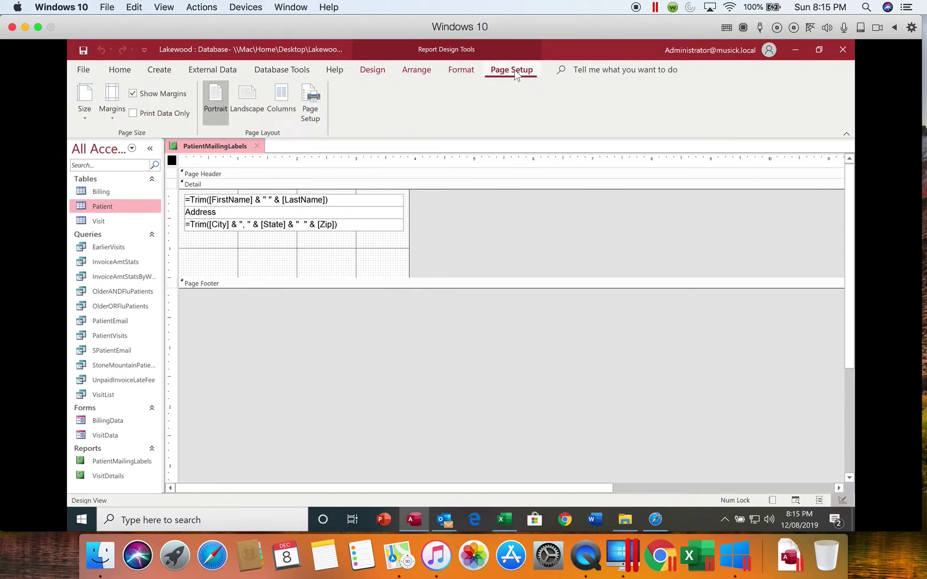
click(313, 117)
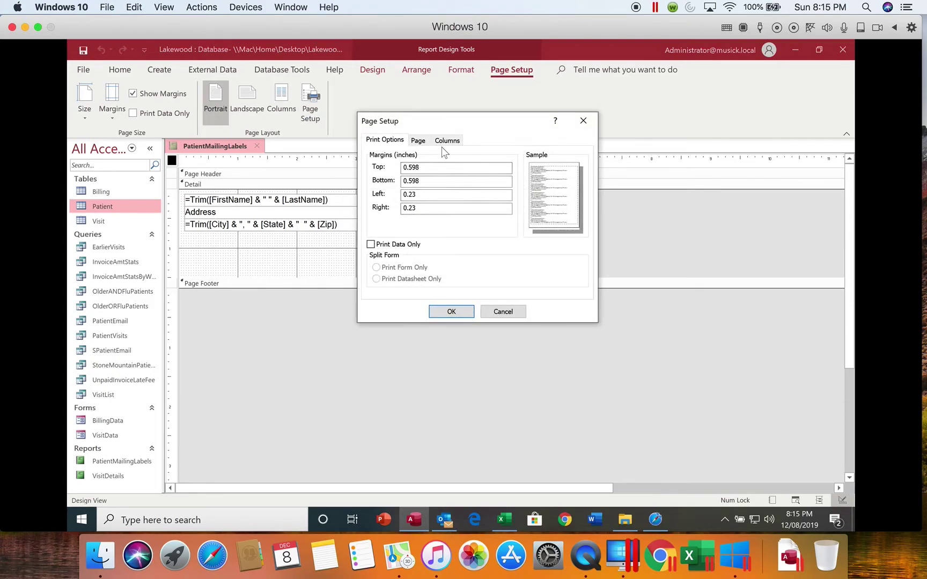
click(447, 142)
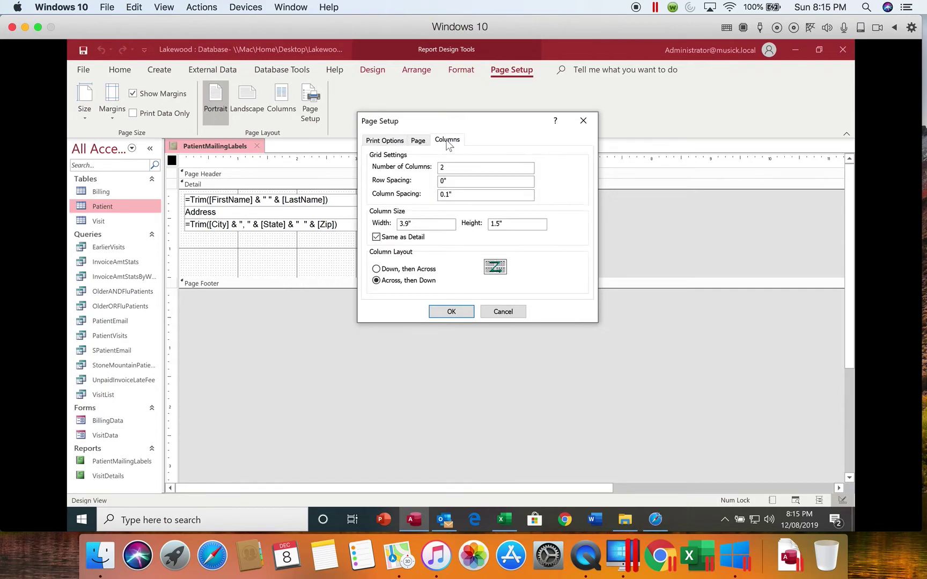
click(379, 272)
click(451, 311)
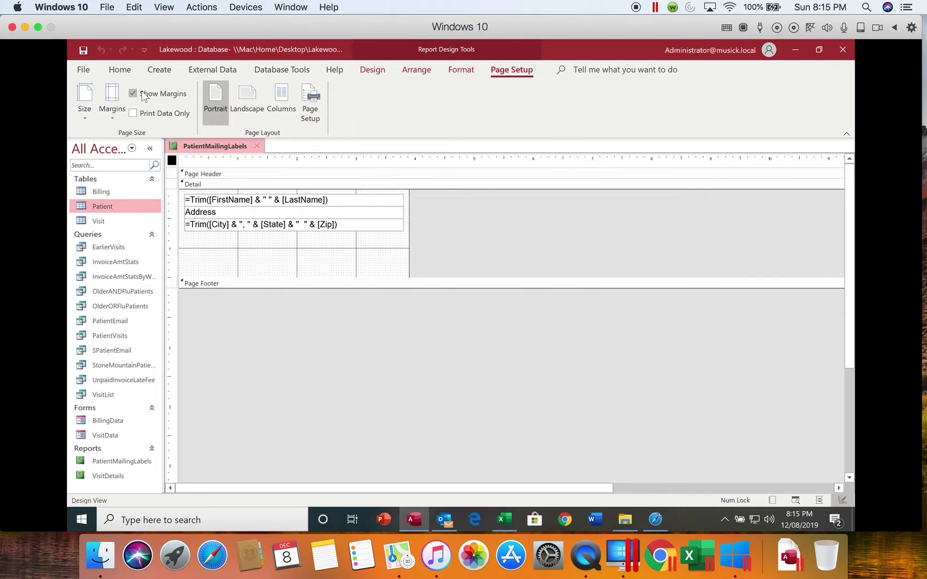
Show the PatientMailingLabels report in Print Preview to check the order of the labels
click(119, 70)
click(85, 121)
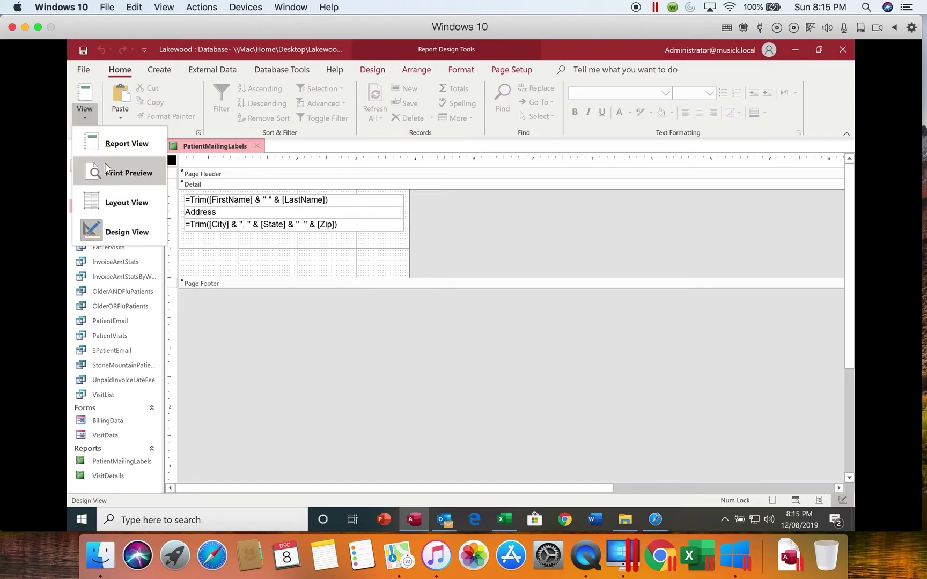
click(117, 171)
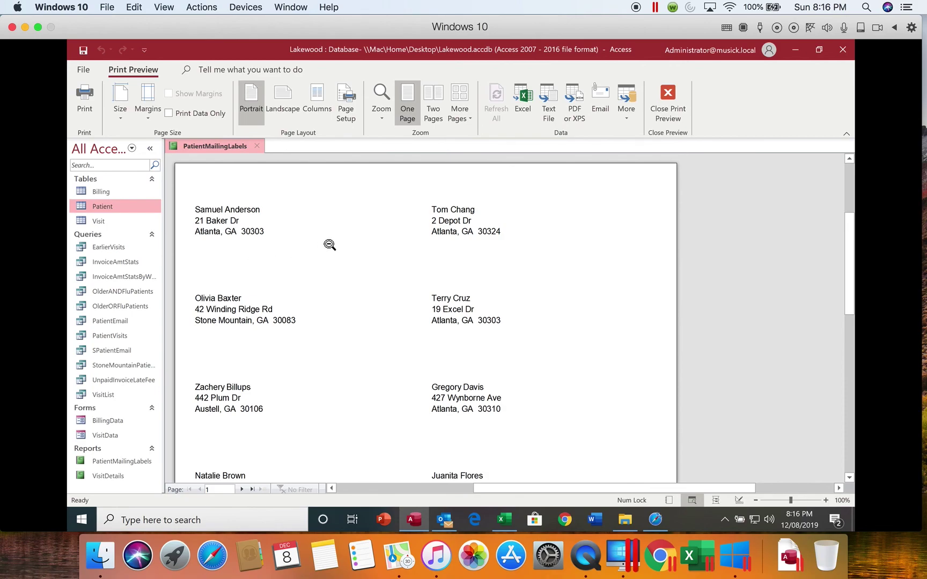
Save the PatientMailingLabels report and close it
click(84, 51)
click(258, 144)
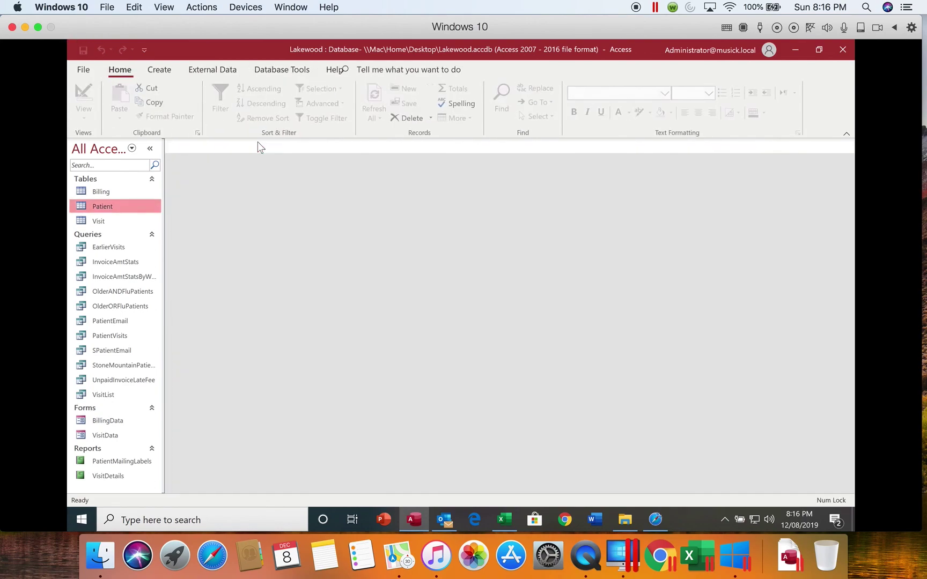